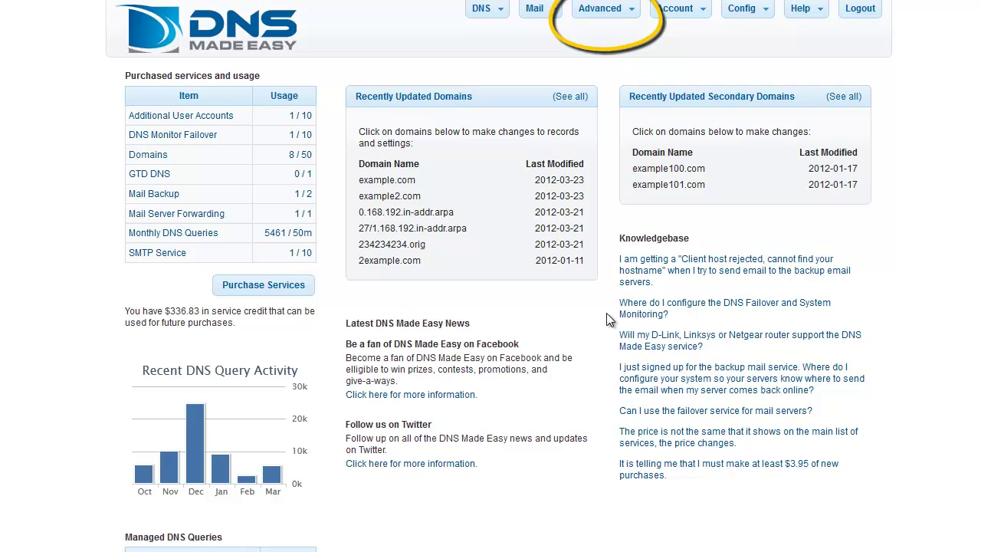
# Create a new DNS template named TestTemplate with no base domain (-- none --).
pyautogui.click(613, 9)
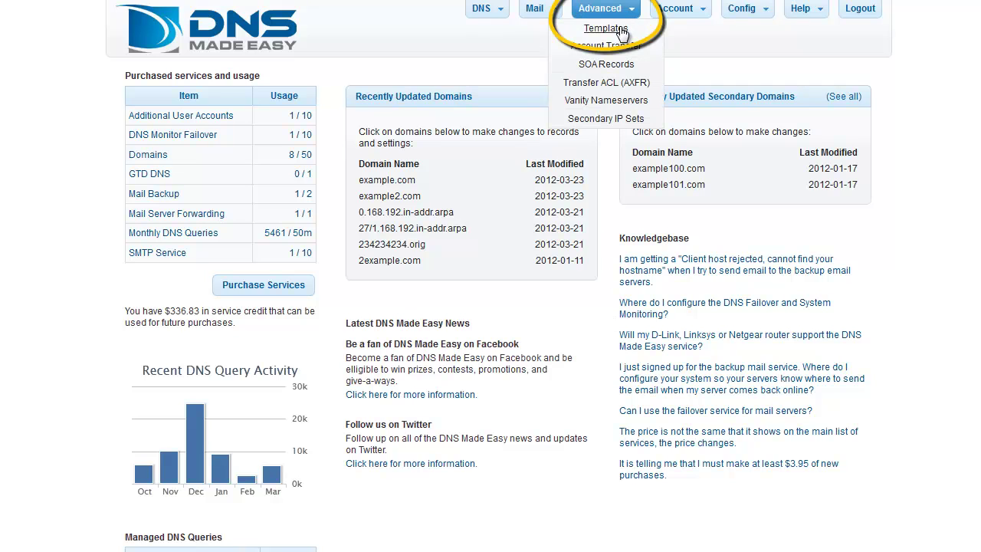
pyautogui.click(605, 29)
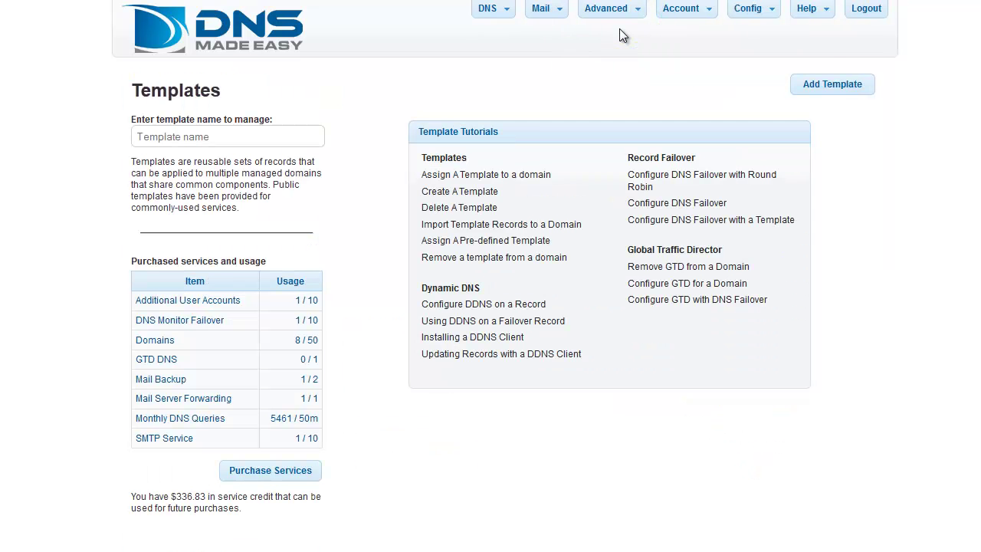
pyautogui.click(834, 86)
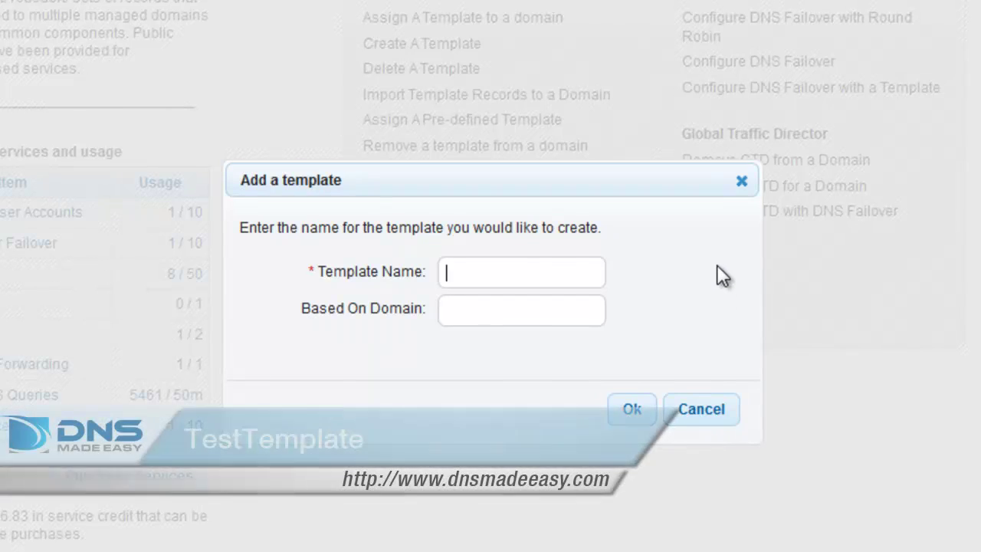
pyautogui.write('TestT')
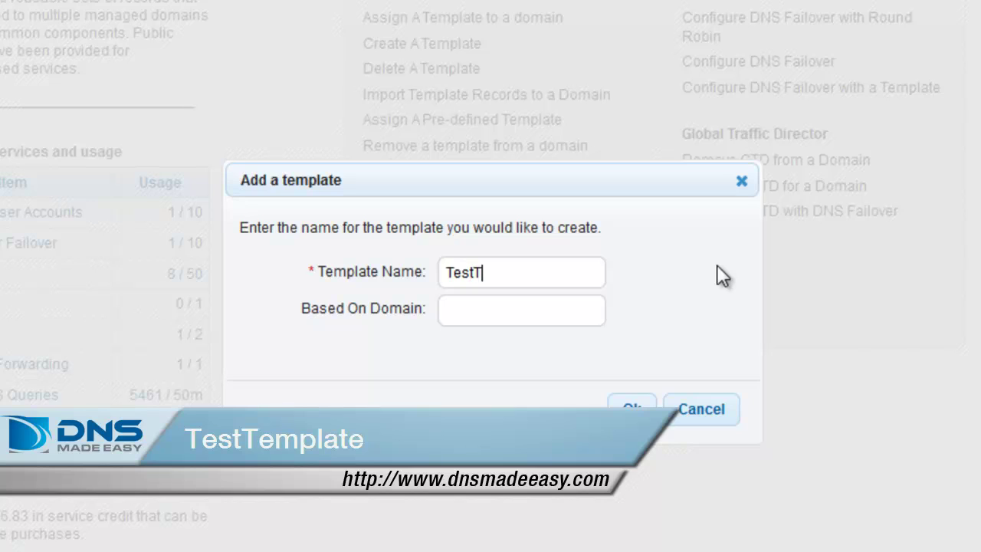
pyautogui.write('emplate')
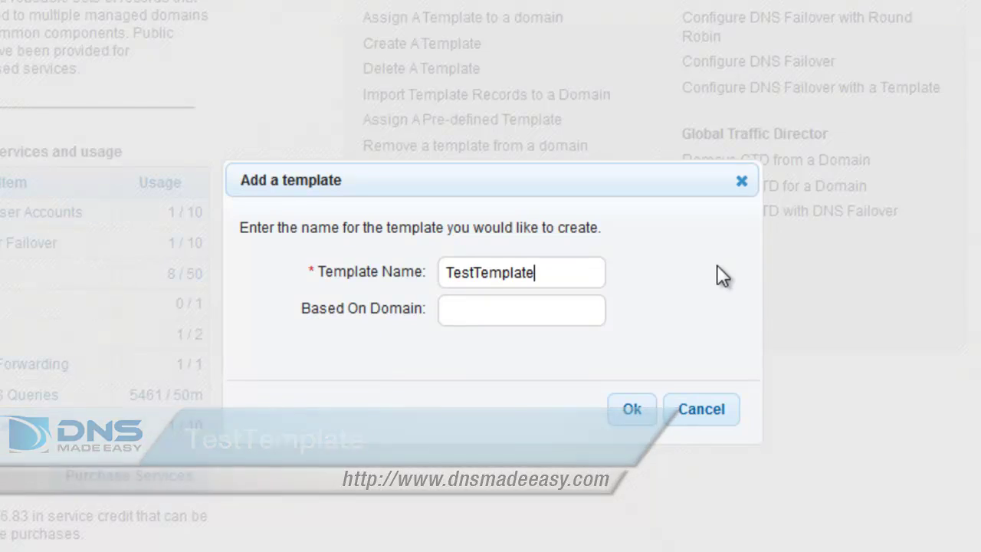
pyautogui.click(572, 315)
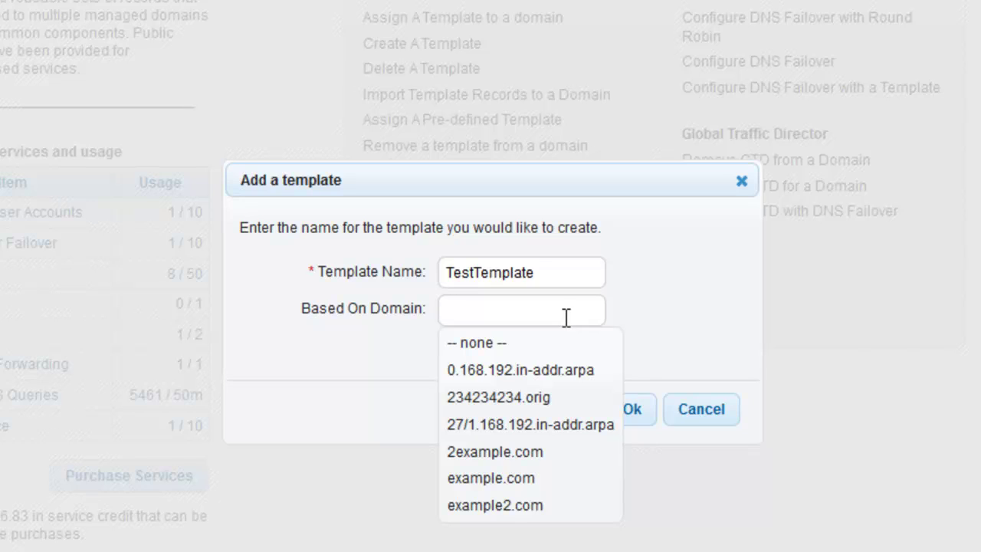
pyautogui.click(484, 345)
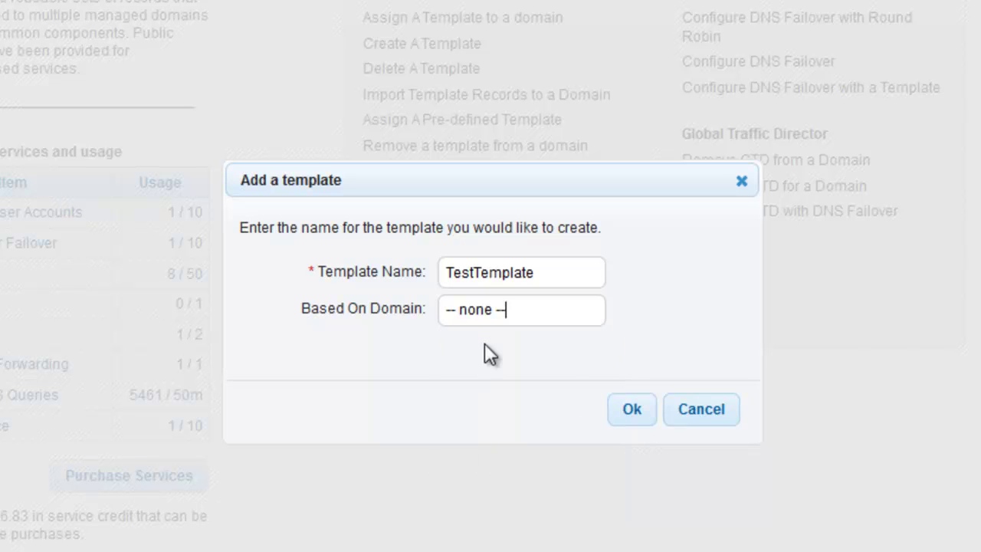
pyautogui.click(639, 408)
pyautogui.click(656, 360)
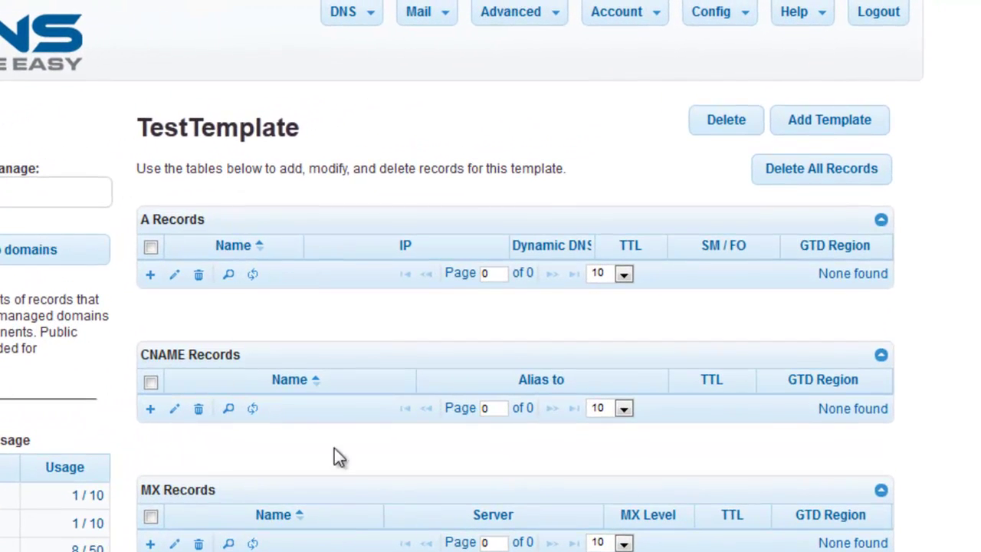
# Add an A record named www with IP 12.12.12.12 to TestTemplate, keeping the default options.
pyautogui.click(150, 275)
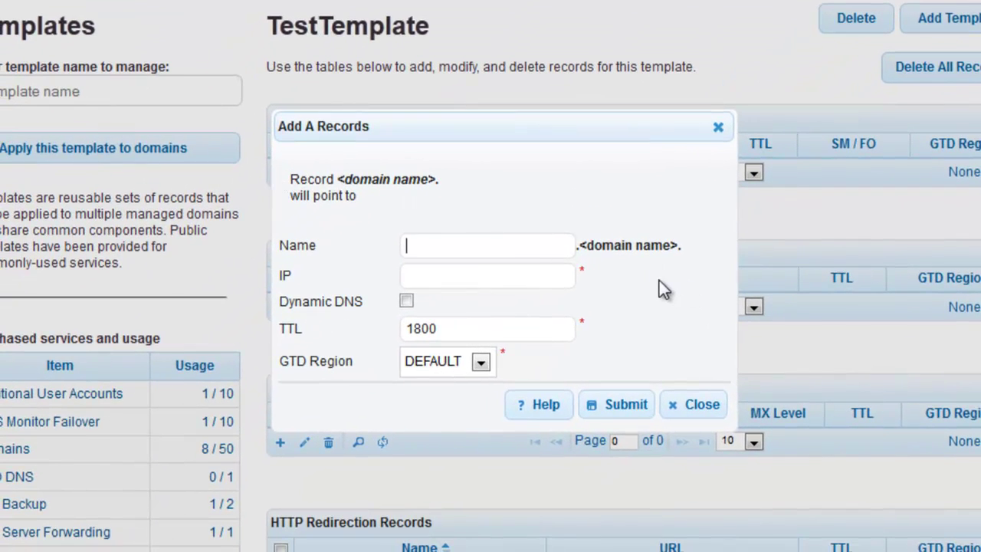
pyautogui.write('www')
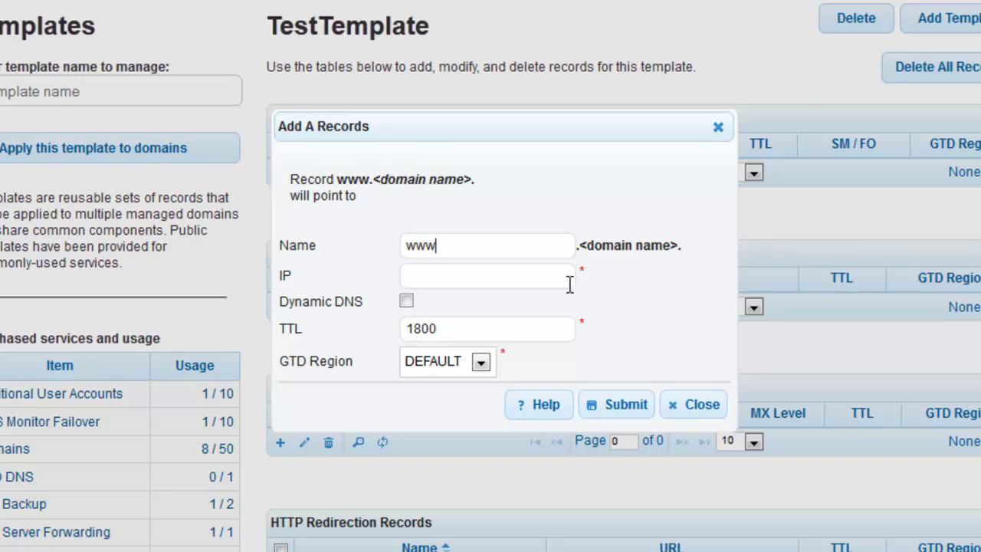
pyautogui.click(517, 279)
pyautogui.write('12.12.12.12')
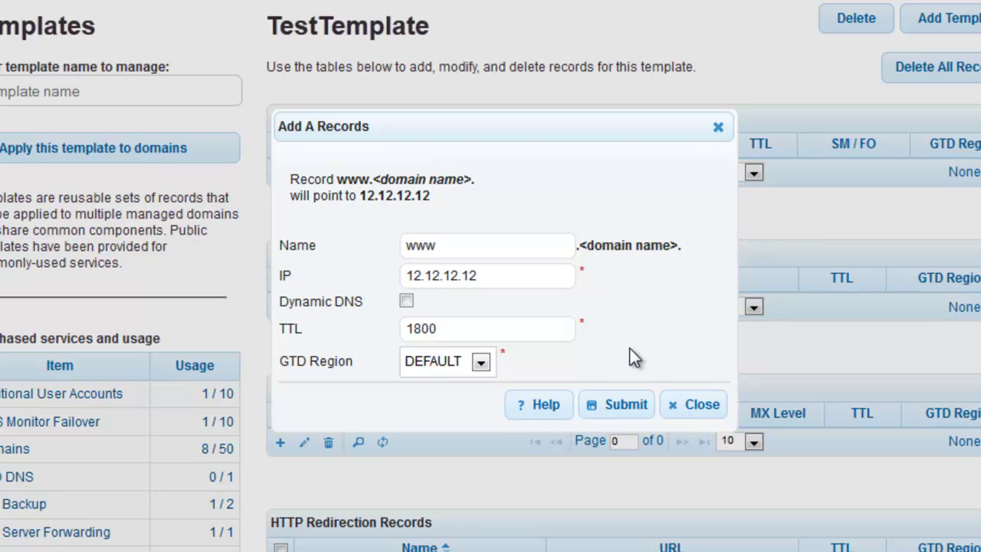
pyautogui.click(621, 405)
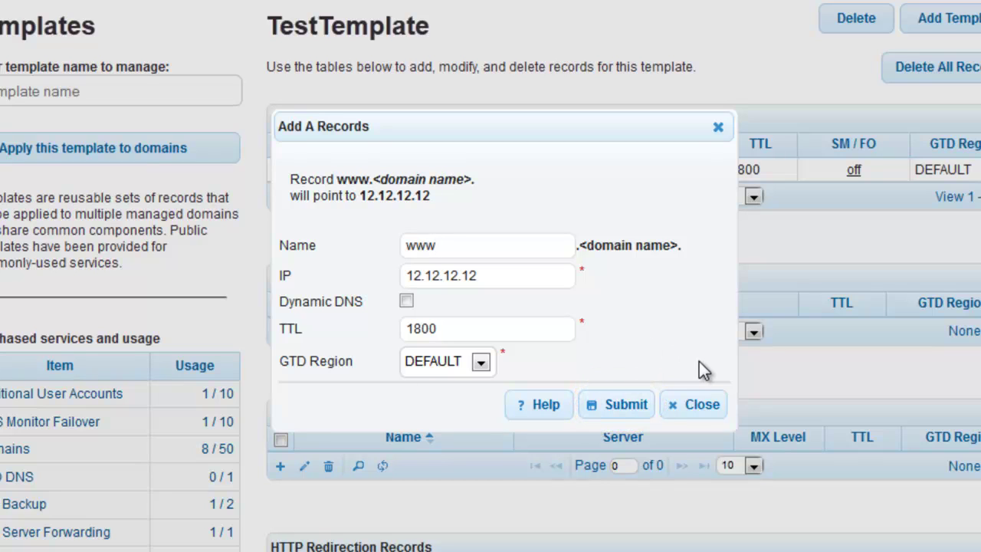
pyautogui.click(713, 406)
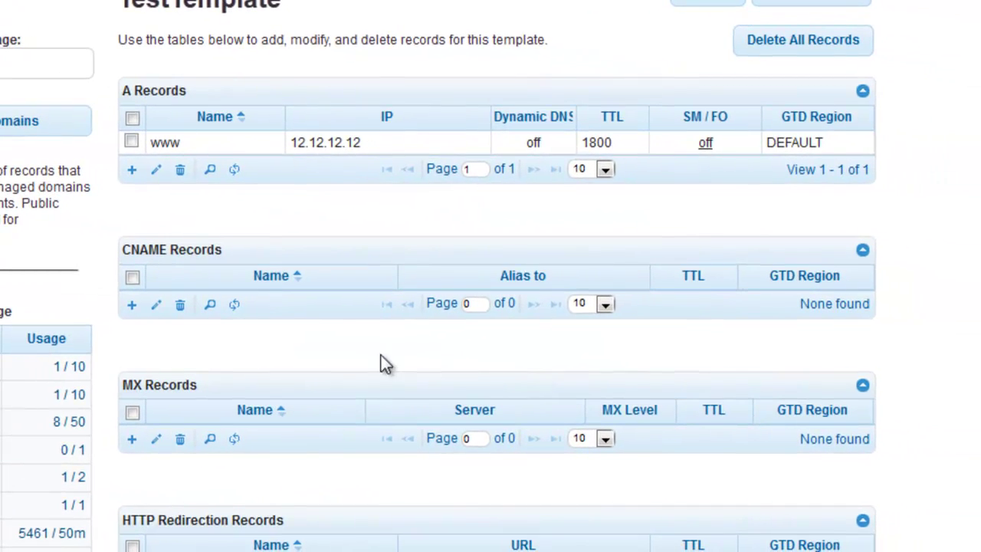
# Add a CNAME record named ftp with alias www to TestTemplate, keeping the default options.
pyautogui.click(131, 306)
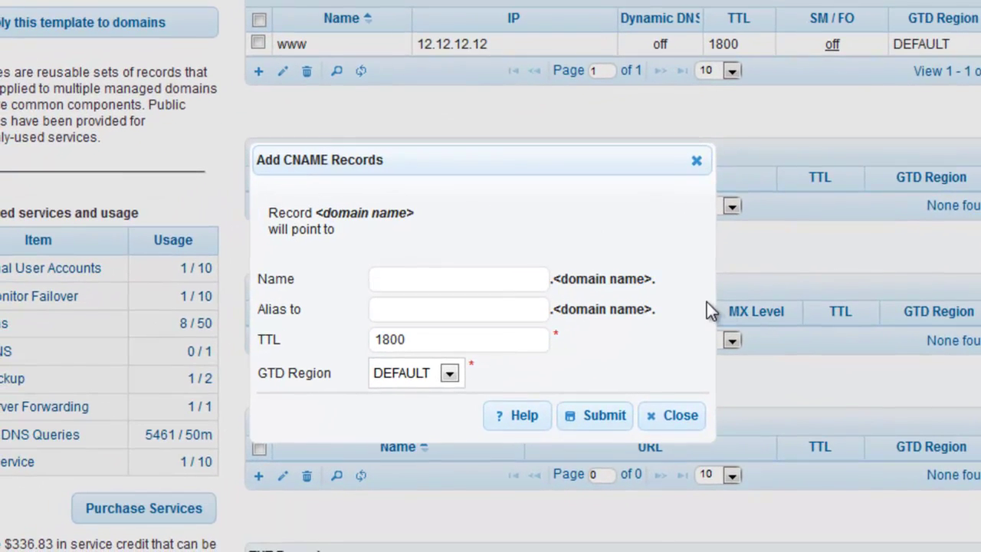
pyautogui.write('ft')
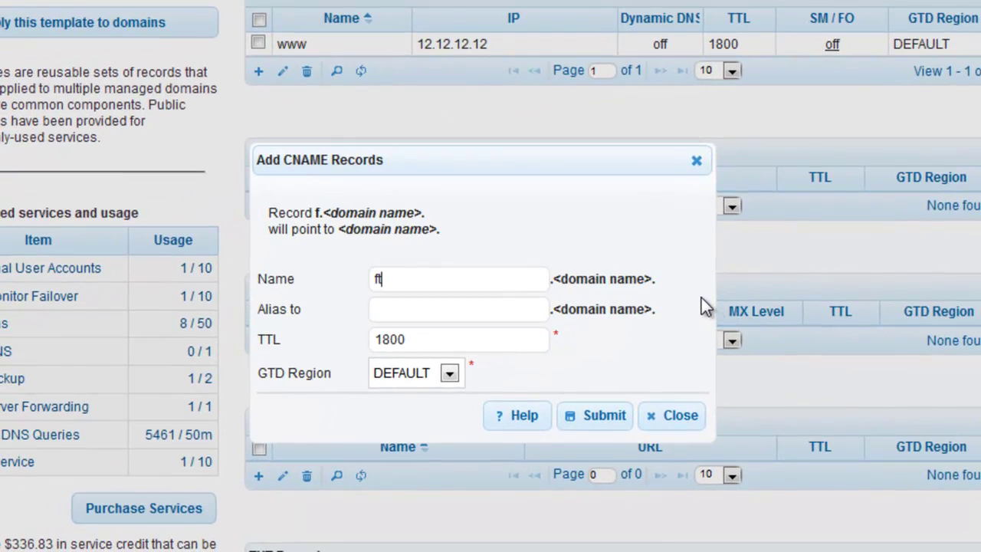
pyautogui.write('p')
pyautogui.click(512, 301)
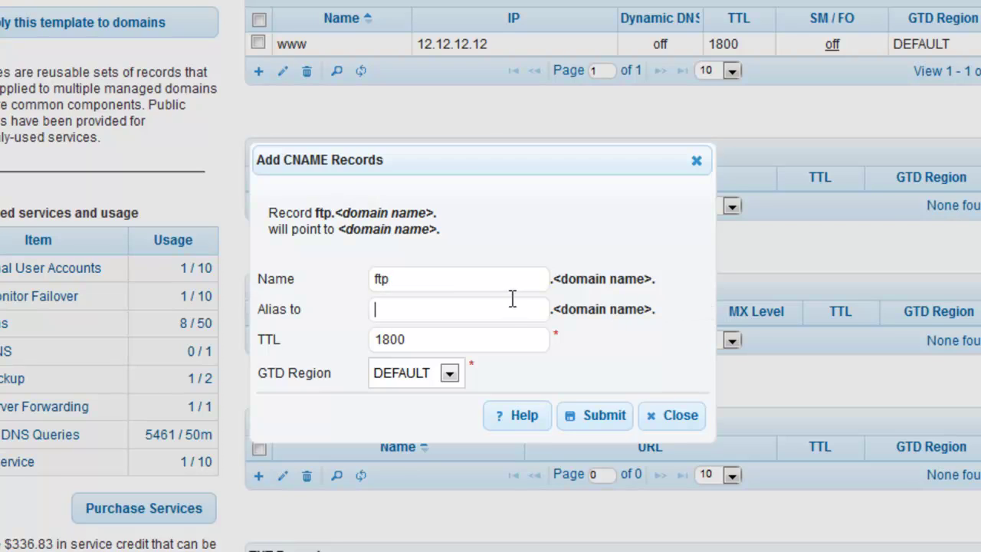
pyautogui.write('www')
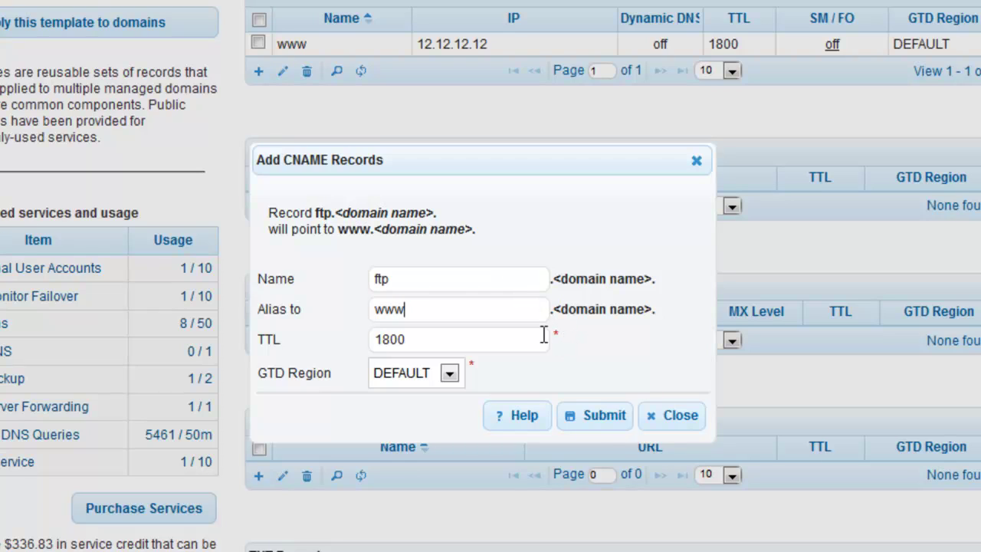
pyautogui.click(605, 422)
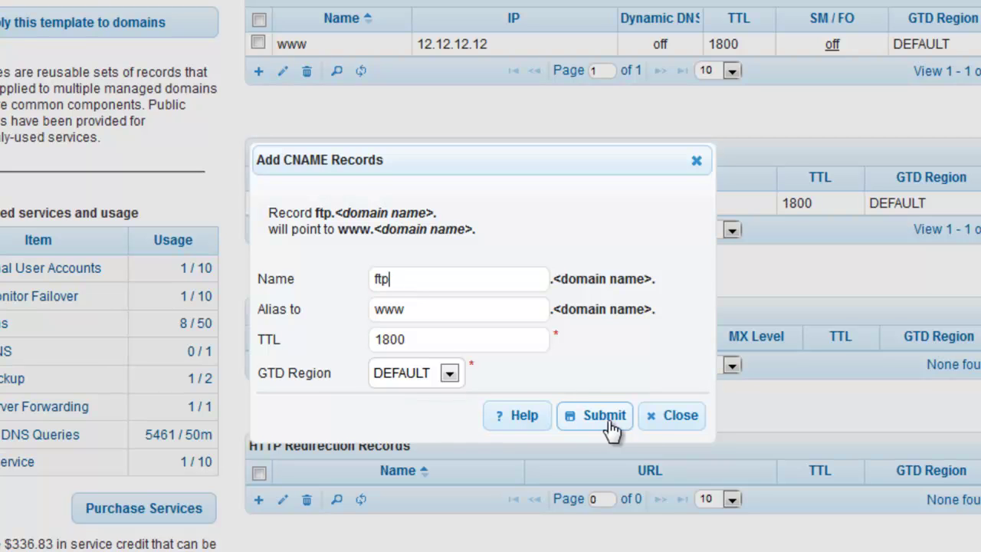
pyautogui.click(668, 422)
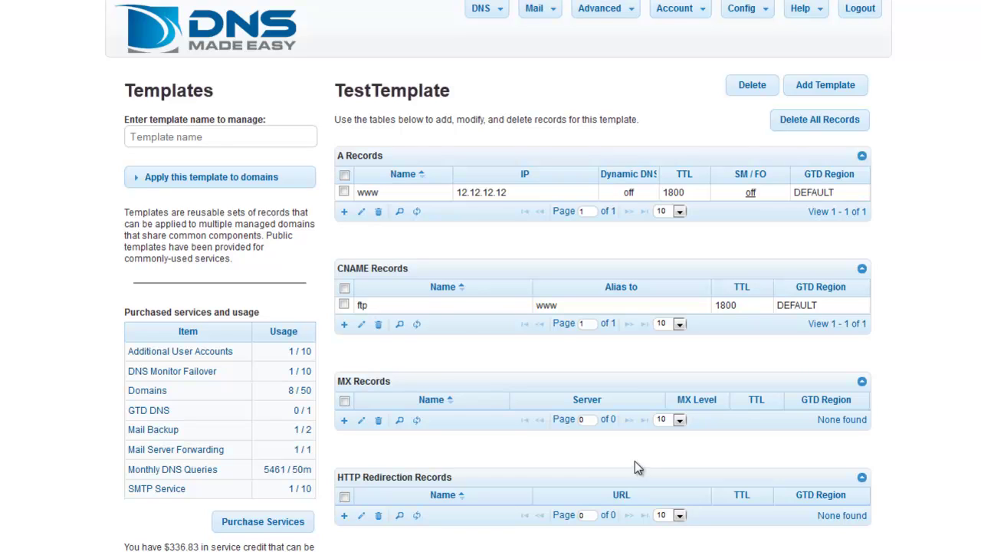
# Add an A record with a blank name and IP 34.34.34.34 to TestTemplate.
pyautogui.click(344, 211)
pyautogui.click(482, 269)
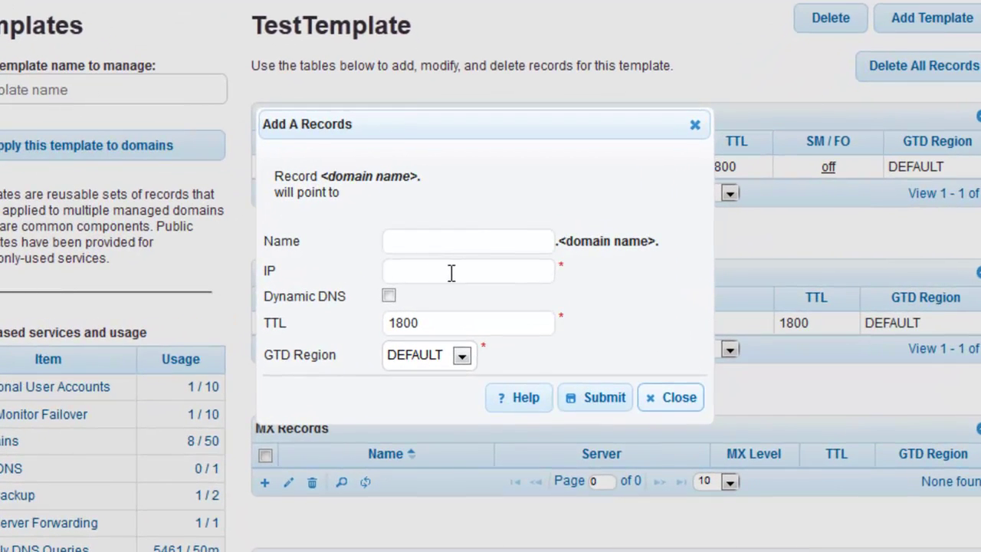
pyautogui.write('34.34.34.34')
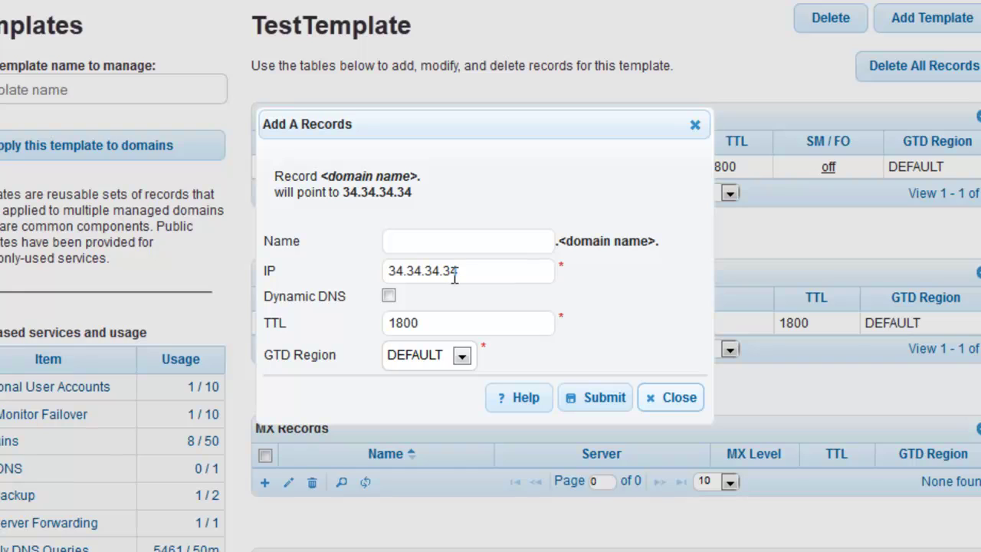
pyautogui.click(605, 402)
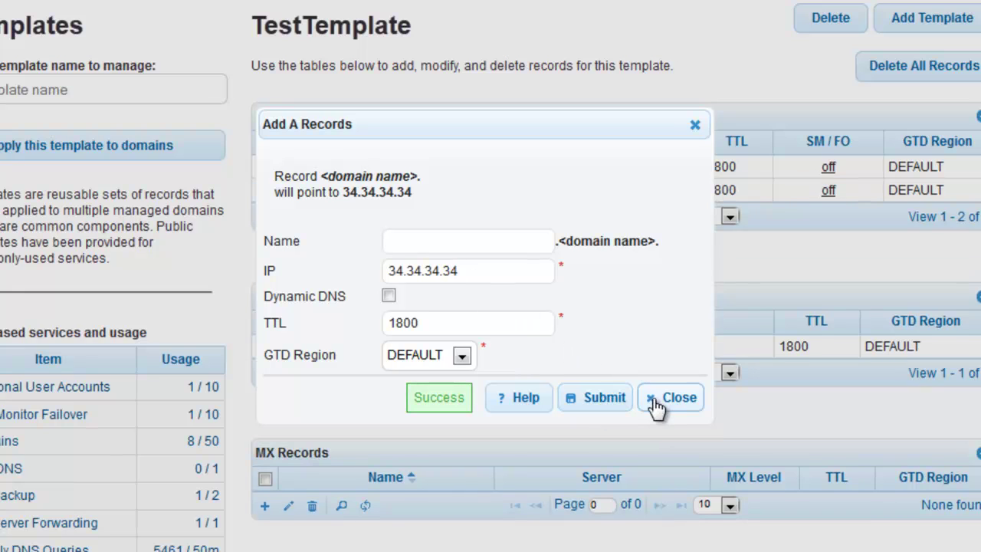
pyautogui.click(658, 407)
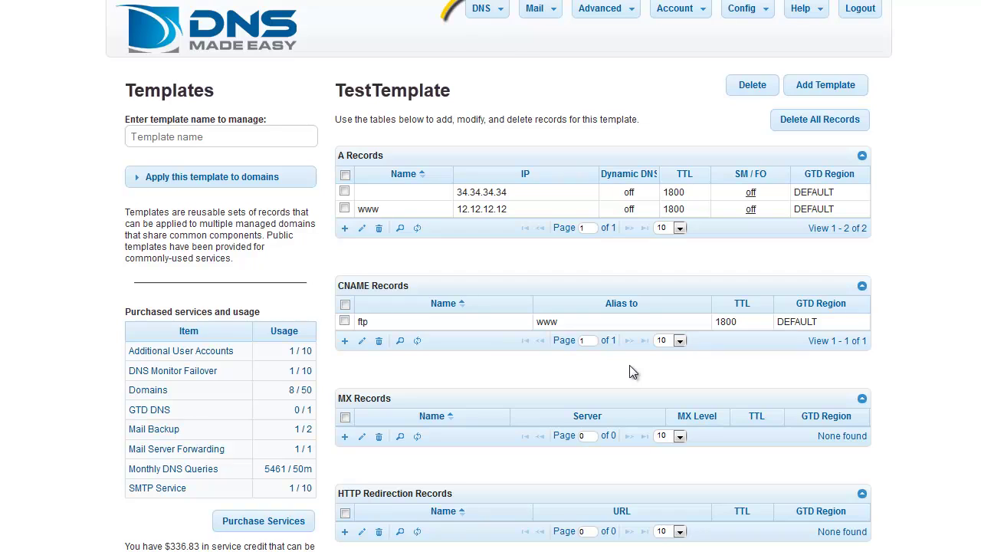
# Apply TestTemplate to the managed domain example.com, save its settings, and display the domain's records.
pyautogui.click(499, 11)
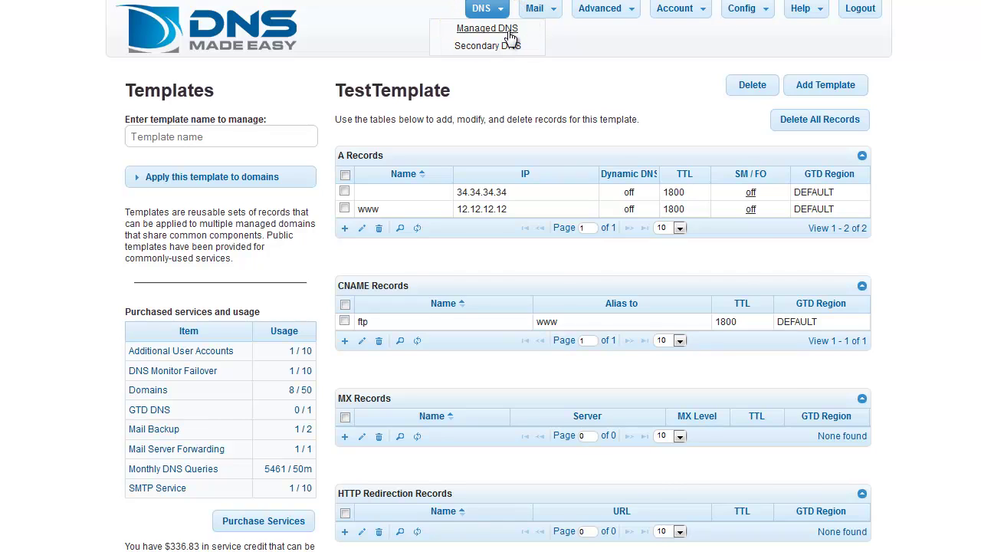
pyautogui.click(498, 28)
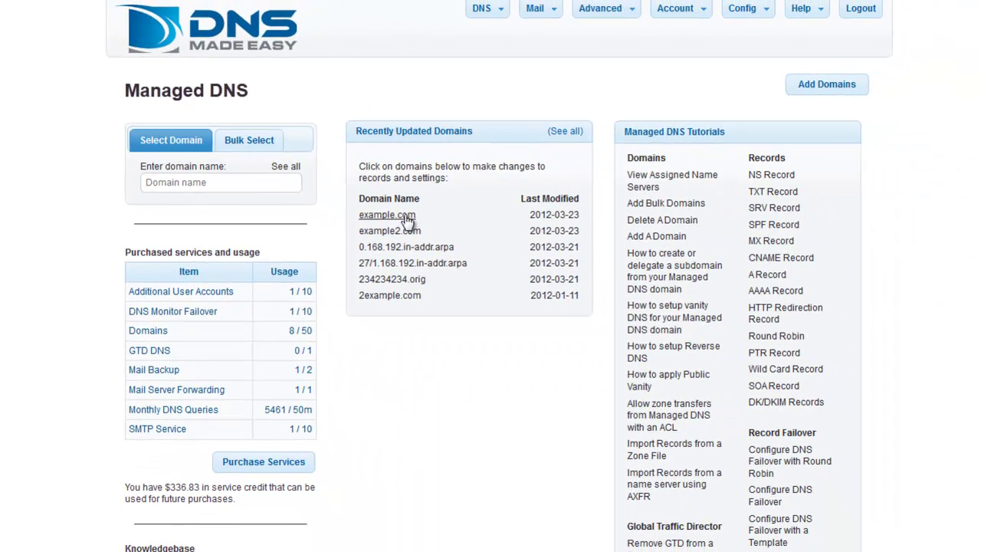
pyautogui.click(404, 216)
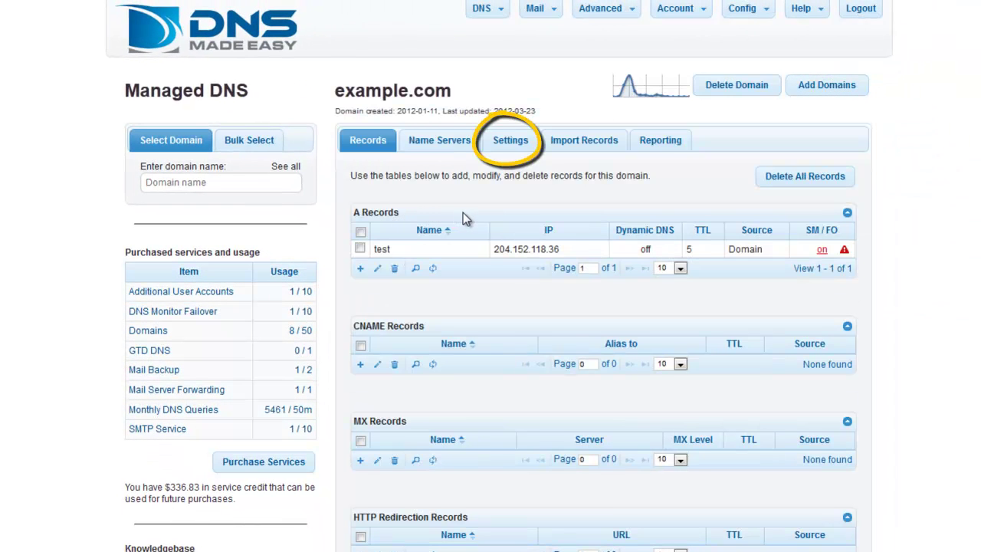
pyautogui.click(512, 140)
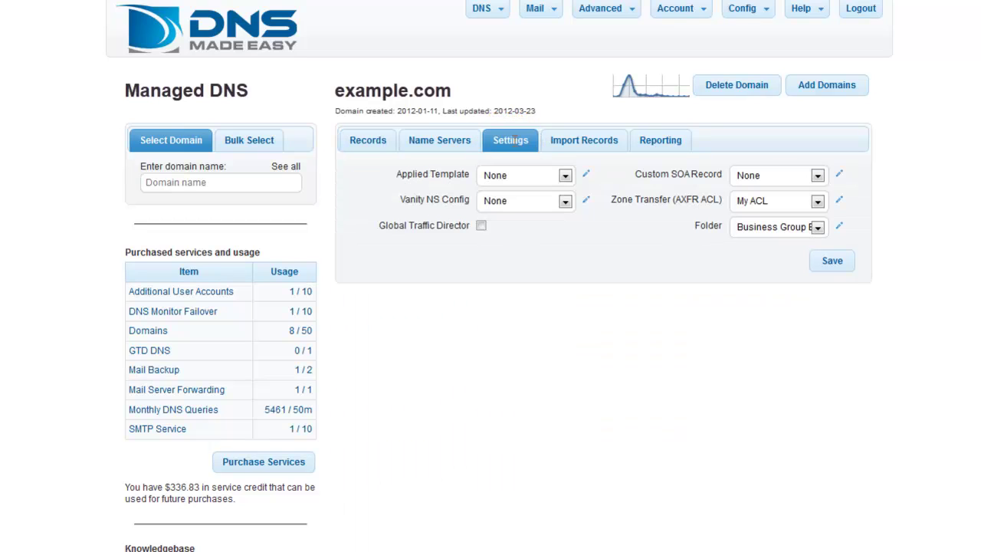
pyautogui.click(565, 176)
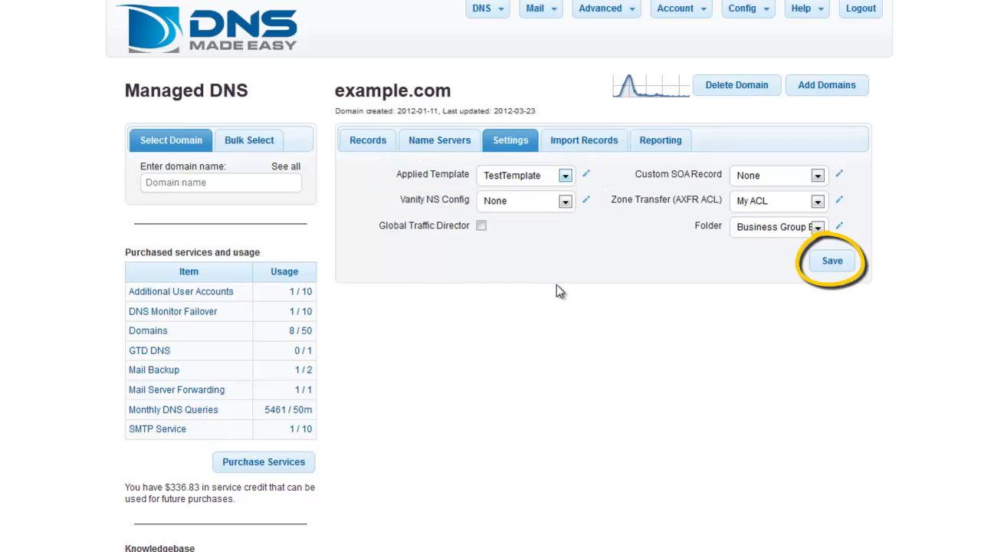
pyautogui.click(832, 261)
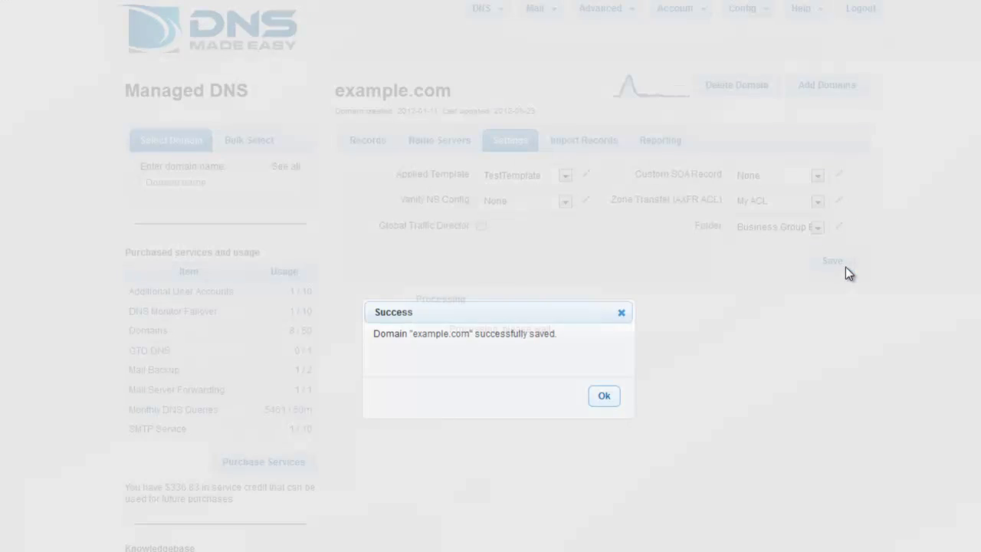
pyautogui.click(605, 397)
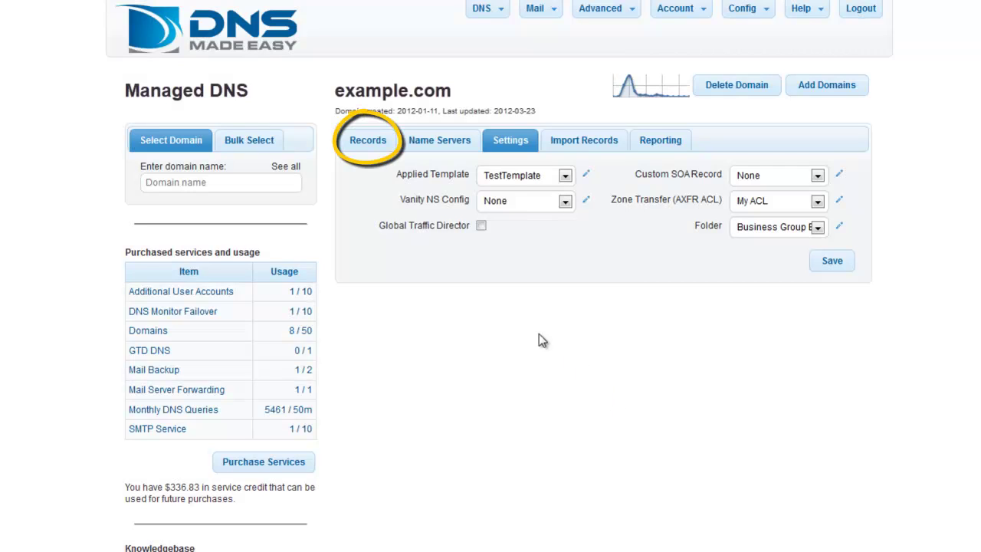
pyautogui.click(369, 142)
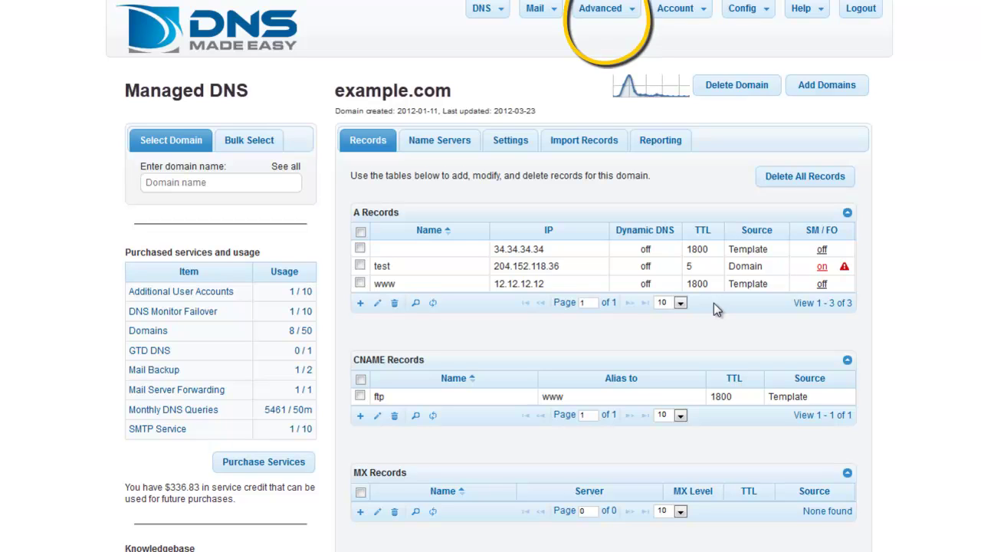
# Go to the templates area and bring up TestTemplate for management.
pyautogui.click(602, 9)
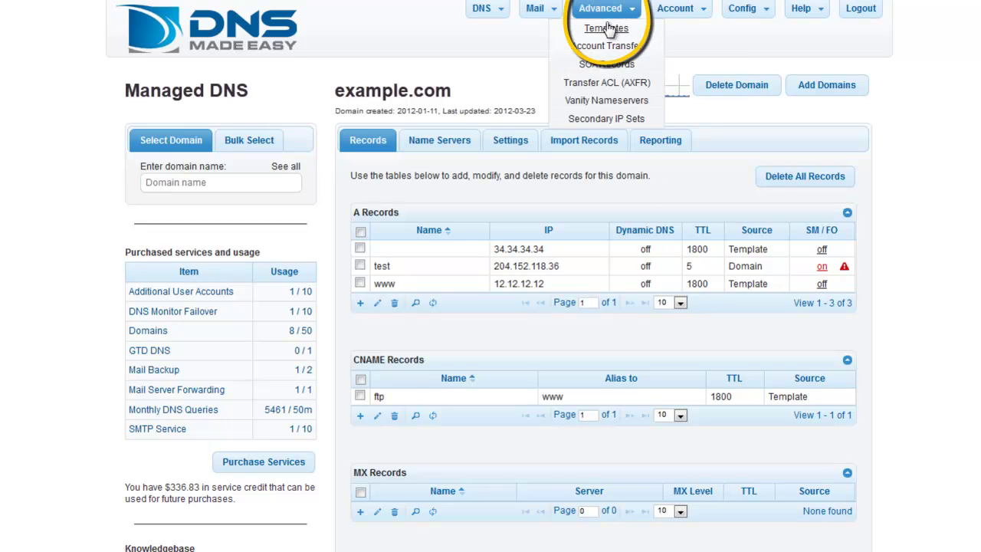
pyautogui.click(606, 28)
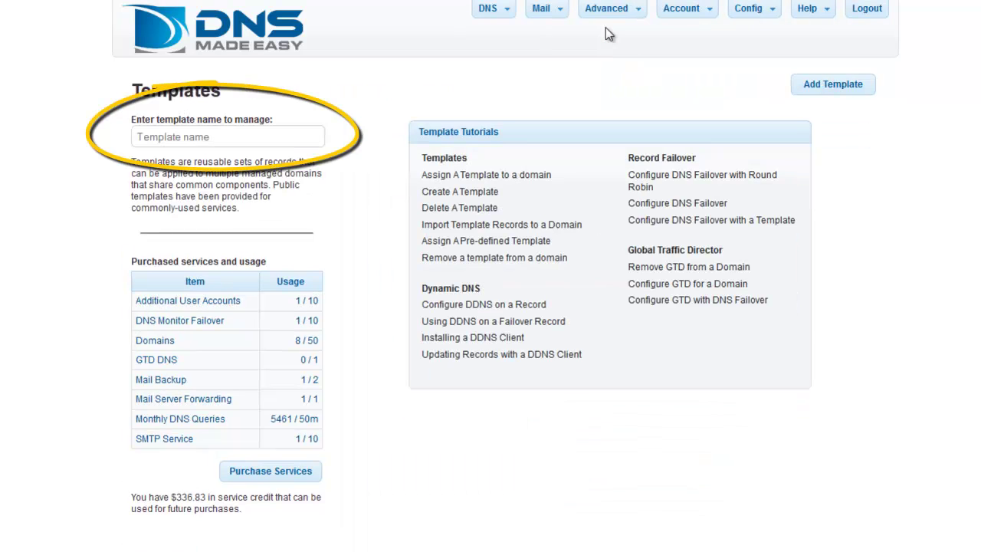
pyautogui.click(283, 134)
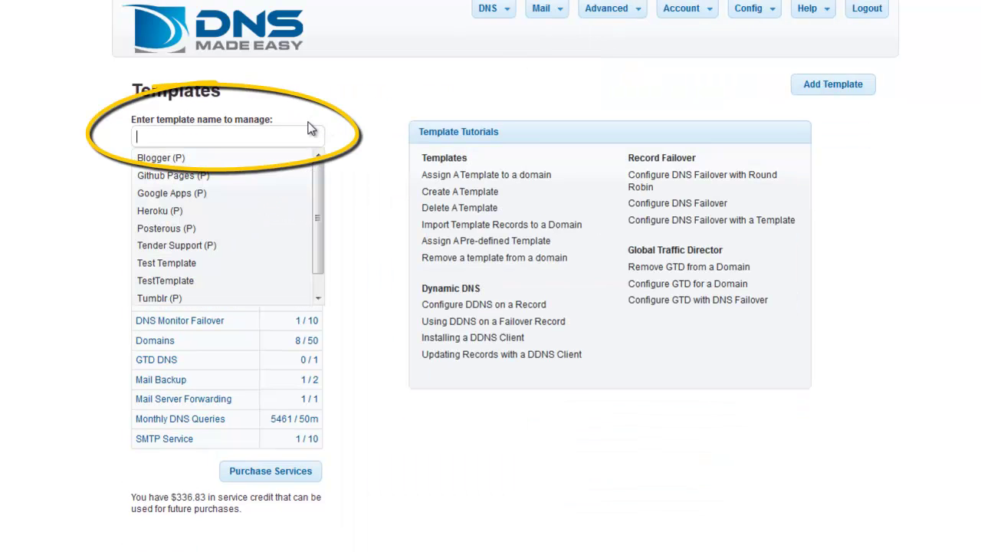
pyautogui.write('TestTempla')
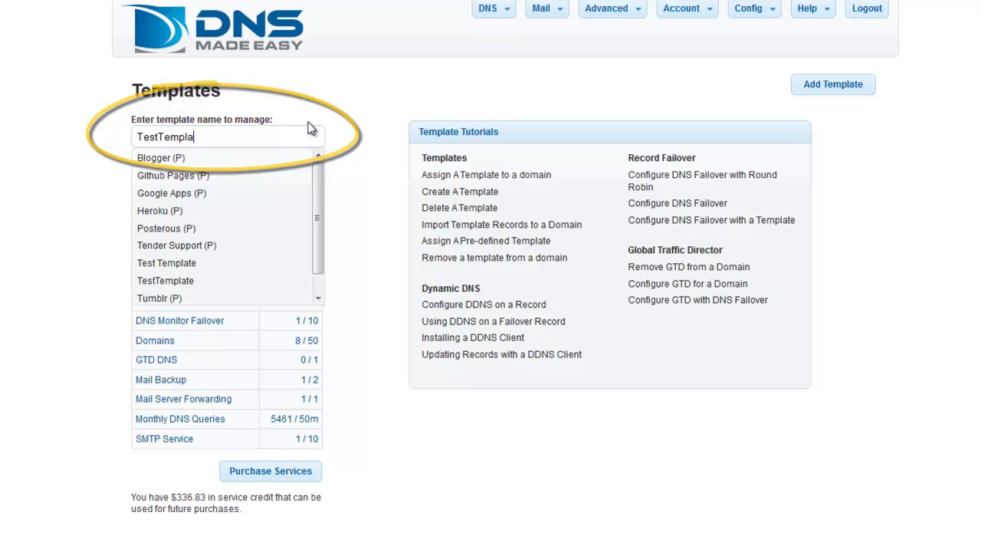
pyautogui.write('te')
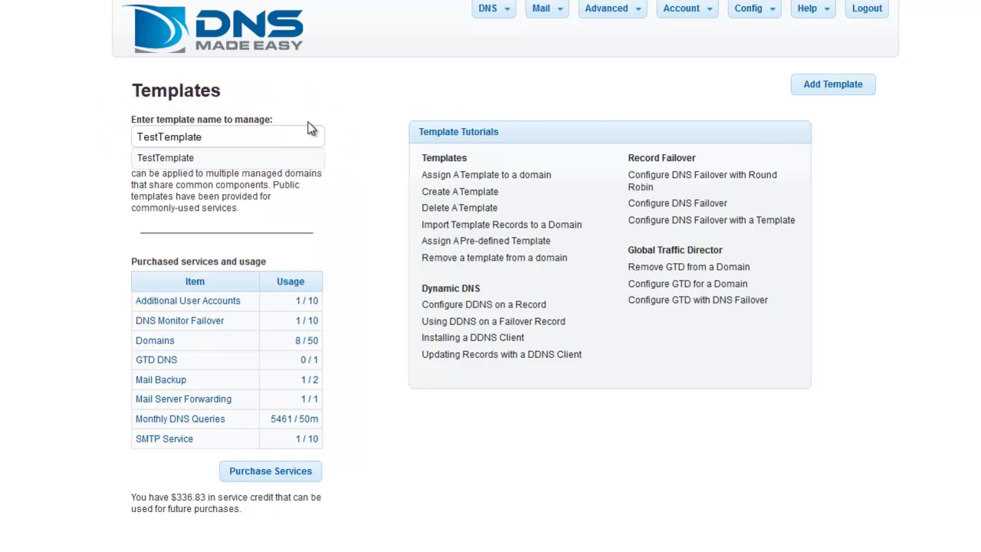
pyautogui.press('Return')
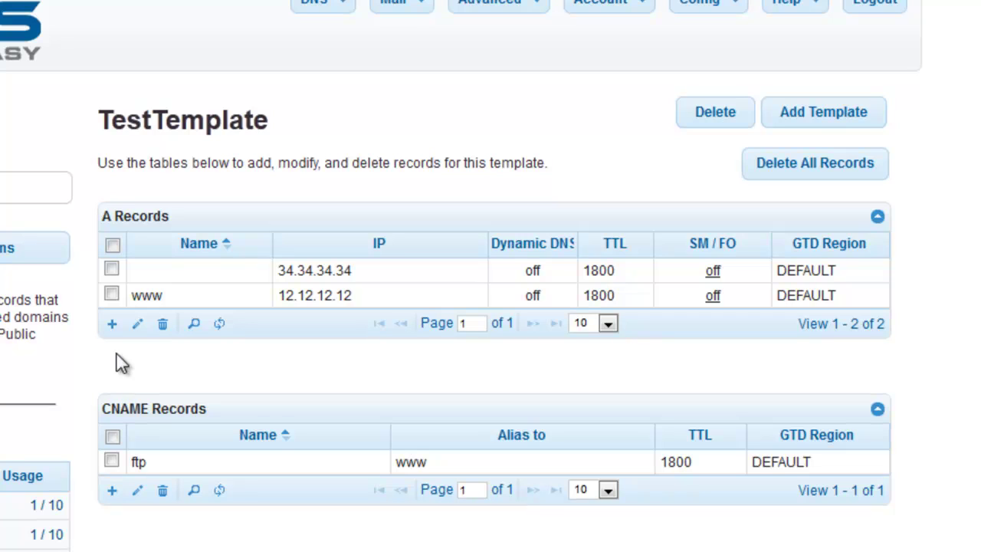
# Change the IP of TestTemplate's www A record to 12.12.12.10 and submit the edit.
pyautogui.click(111, 294)
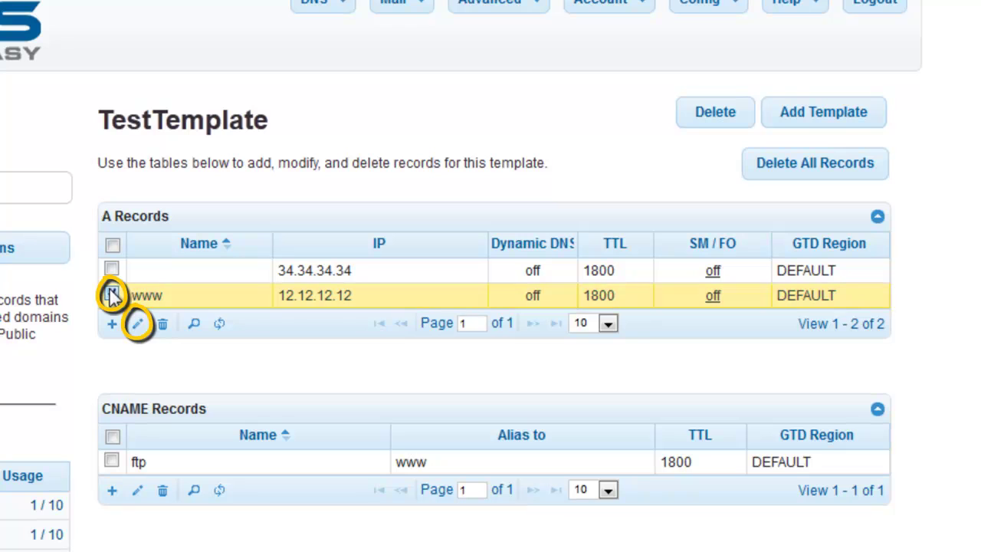
pyautogui.click(138, 329)
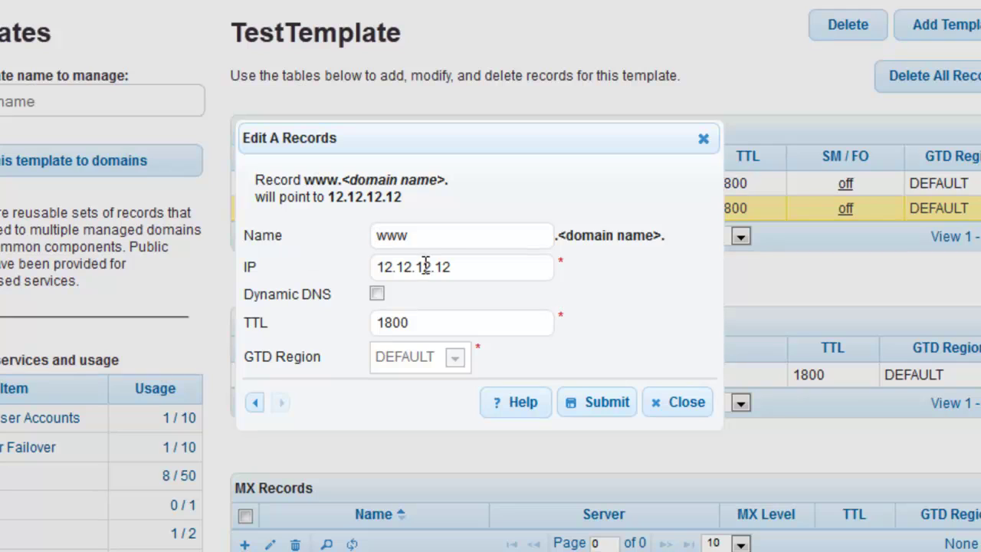
pyautogui.click(465, 269)
pyautogui.press('BackSpace')
pyautogui.press('BackSpace')
pyautogui.write('10')
pyautogui.click(591, 403)
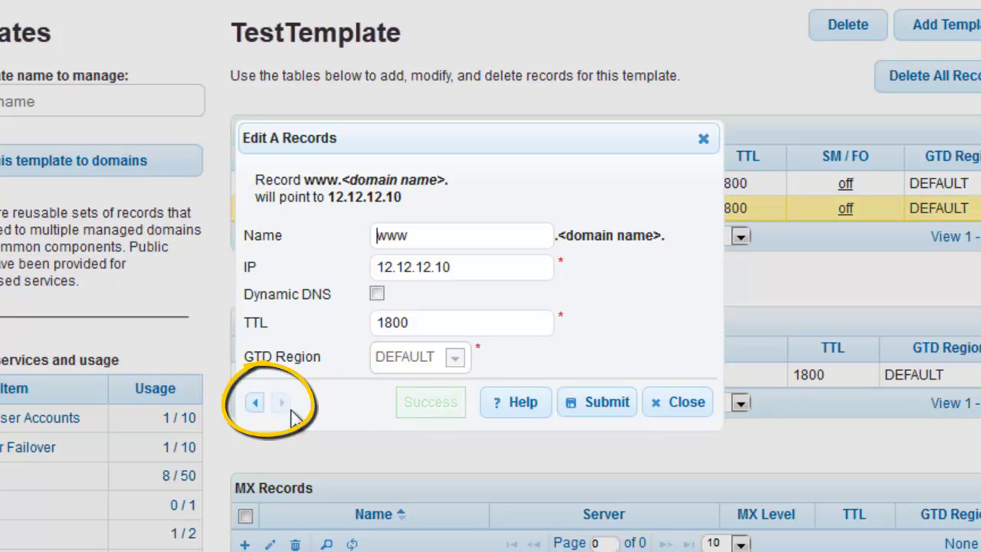
# View the neighbouring A record with the blank name from within the record editor, and close the editor.
pyautogui.click(255, 404)
pyautogui.click(276, 404)
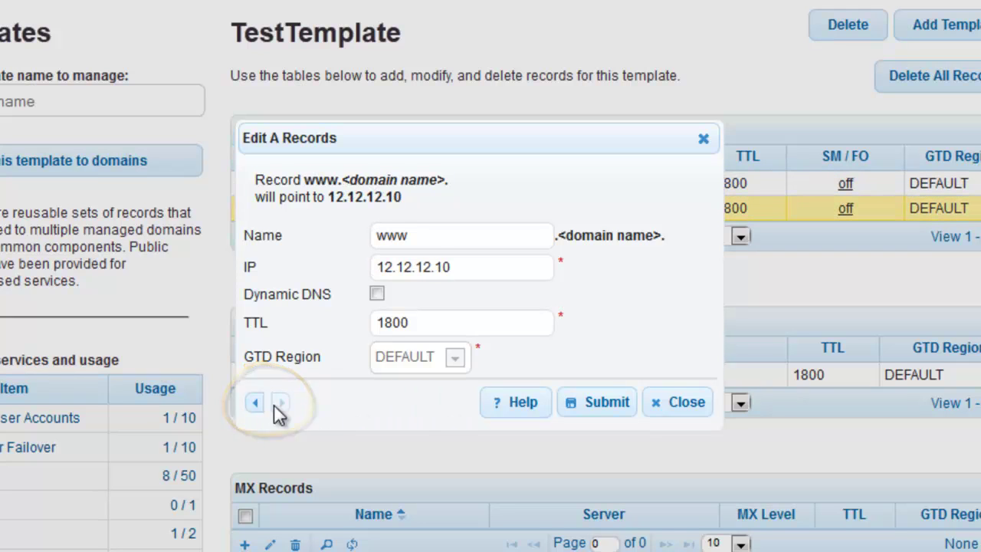
pyautogui.click(262, 404)
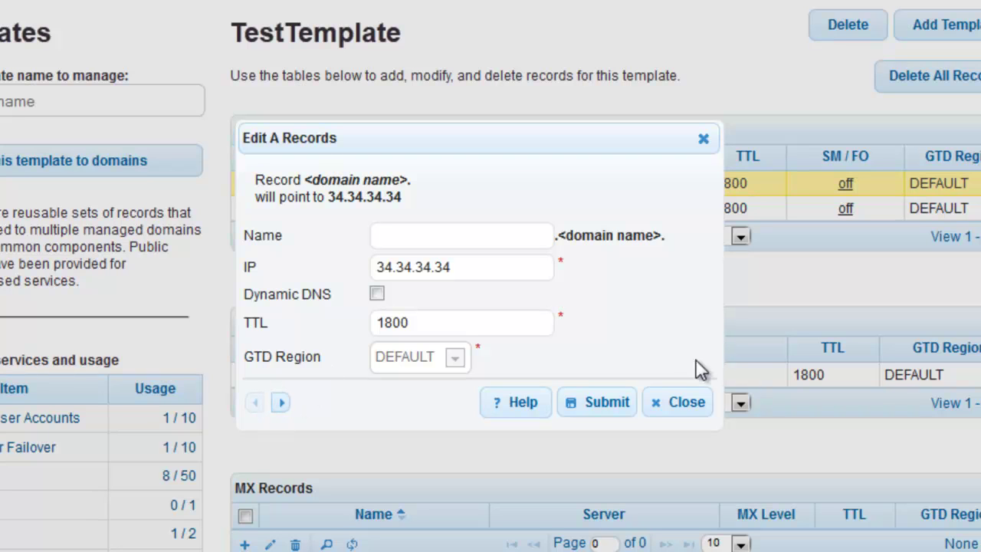
pyautogui.click(700, 405)
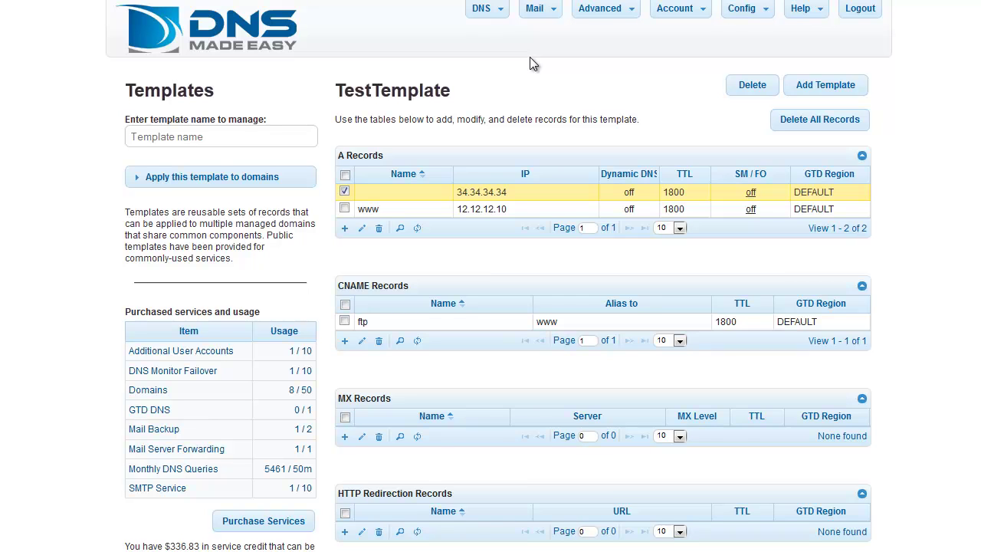
# Return to the managed DNS area and start adding a domain named example2.com.
pyautogui.click(497, 31)
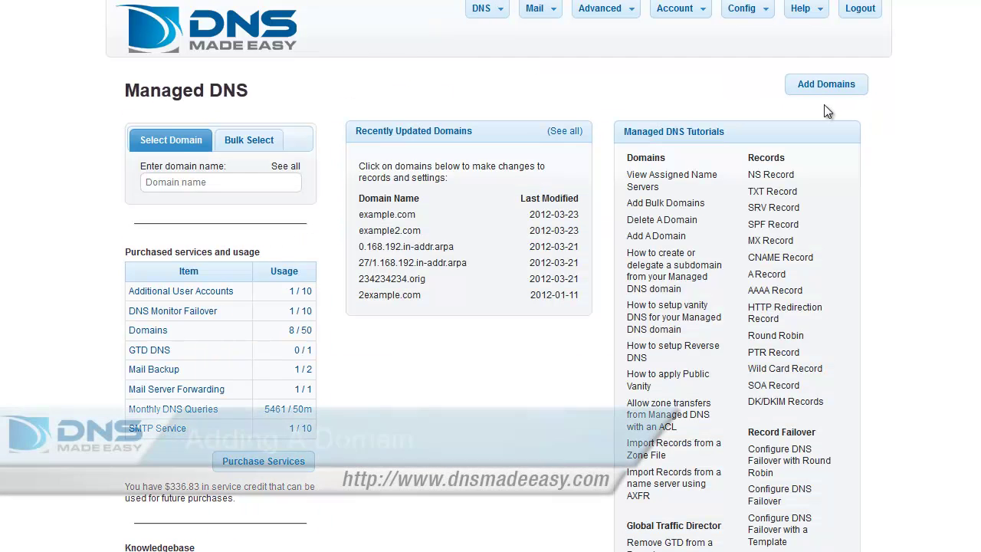
pyautogui.click(826, 84)
pyautogui.write('e')
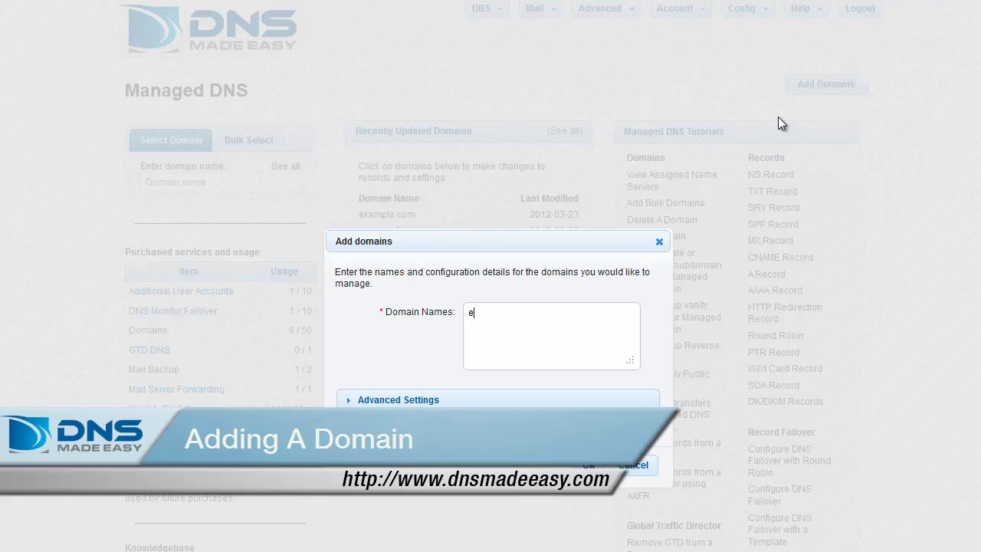
pyautogui.write('xample2.com')
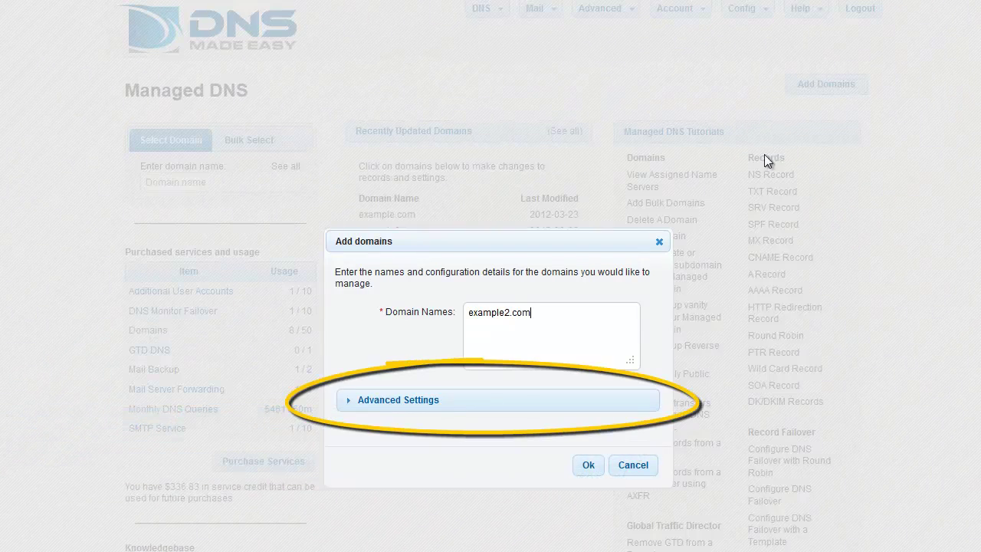
# Show the new domain's advanced settings and review the applied template choices, keeping None.
pyautogui.click(612, 402)
pyautogui.moveTo(536, 241); pyautogui.dragTo(537, 38)
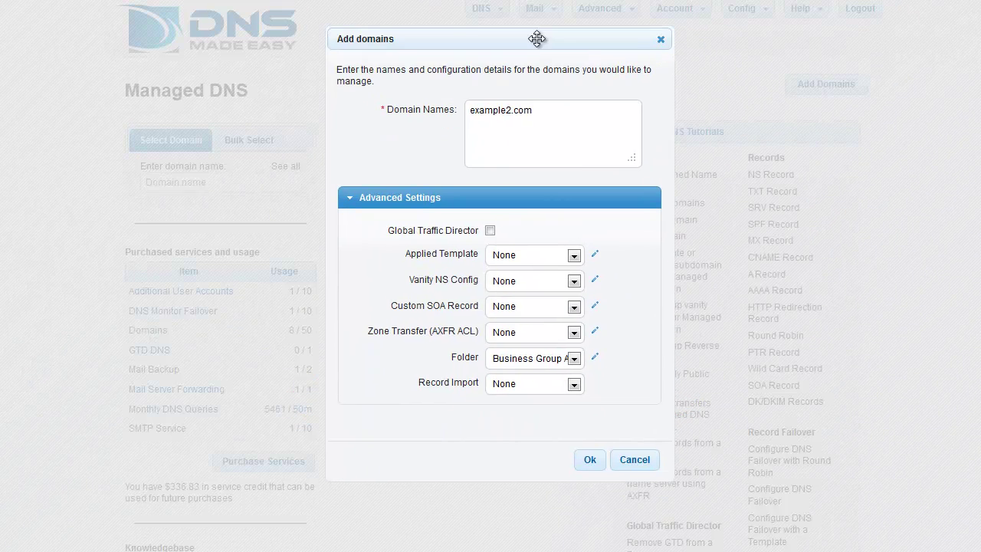
pyautogui.click(575, 256)
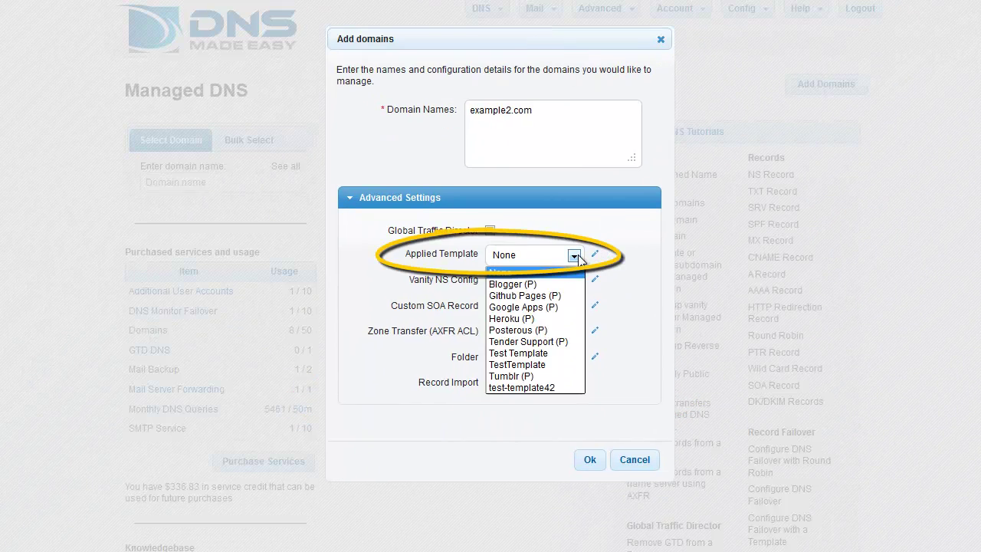
pyautogui.click(579, 260)
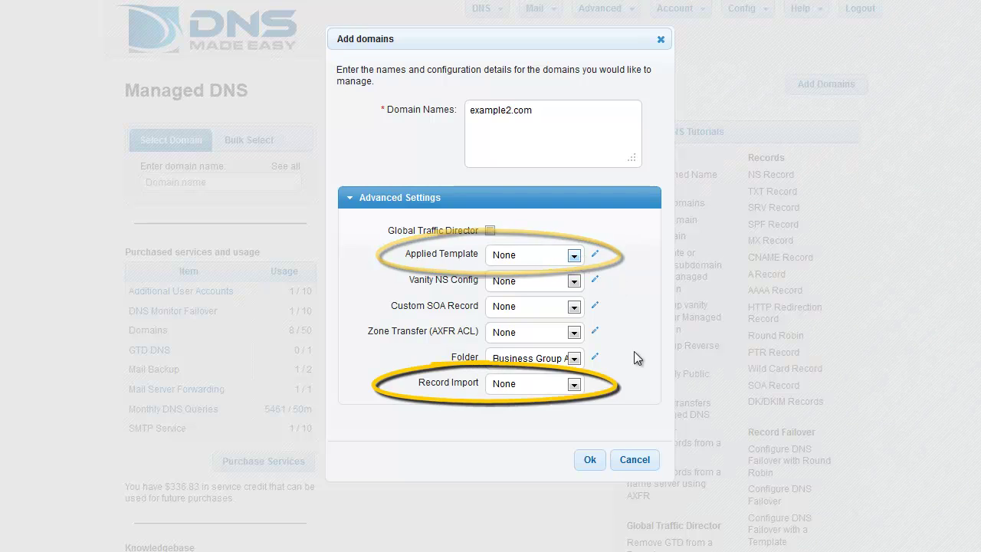
# Set the record import to copy from template TestTemplate and finish adding the domain example2.com.
pyautogui.click(579, 387)
pyautogui.click(584, 411)
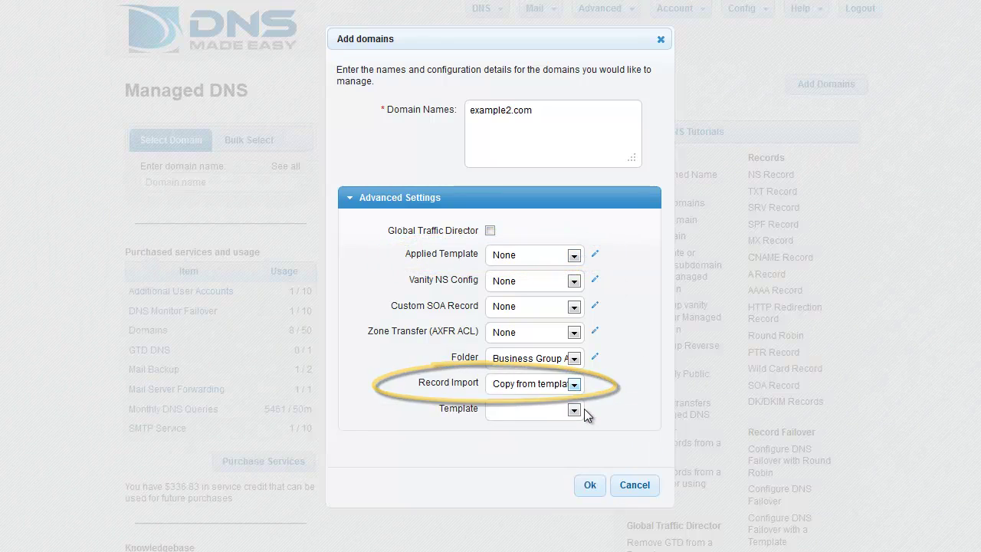
pyautogui.click(583, 409)
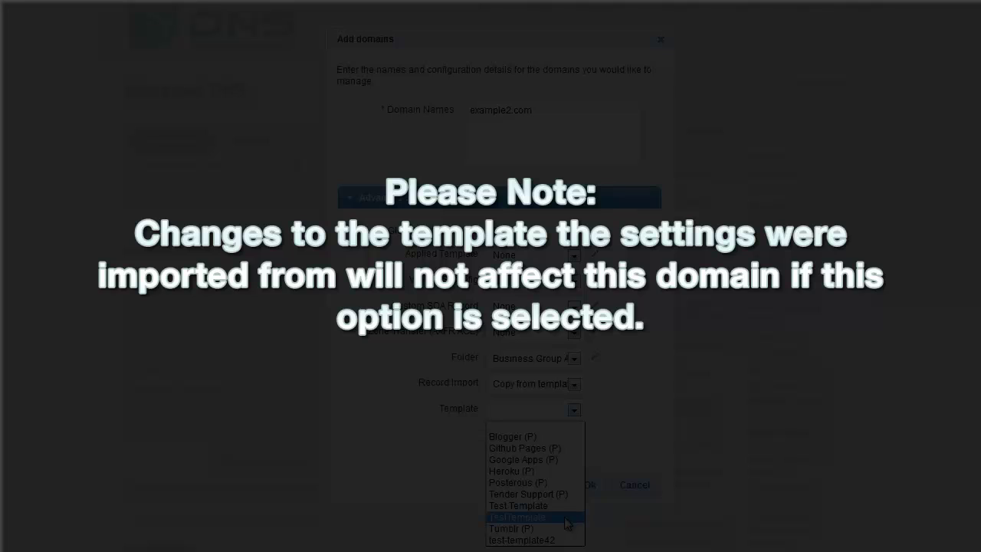
pyautogui.click(566, 519)
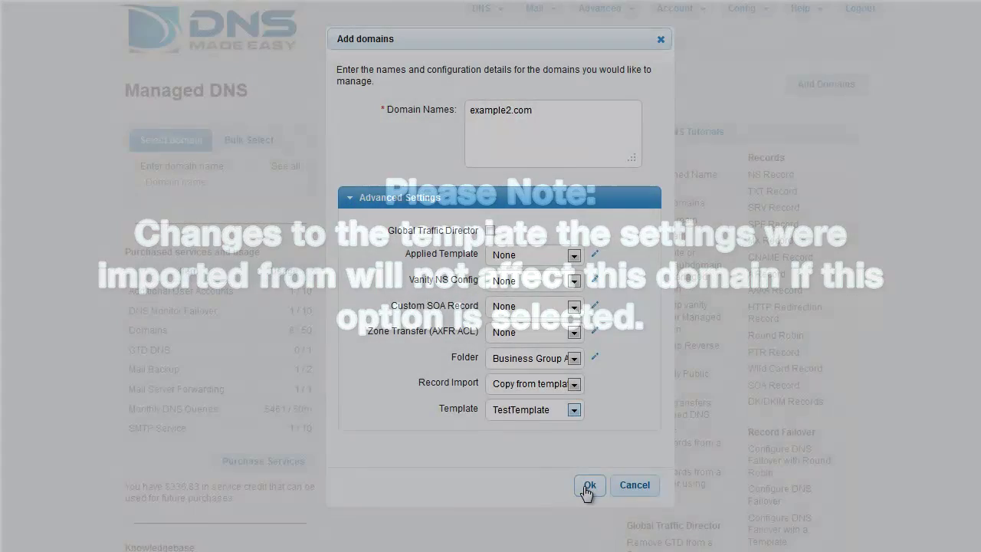
pyautogui.click(584, 486)
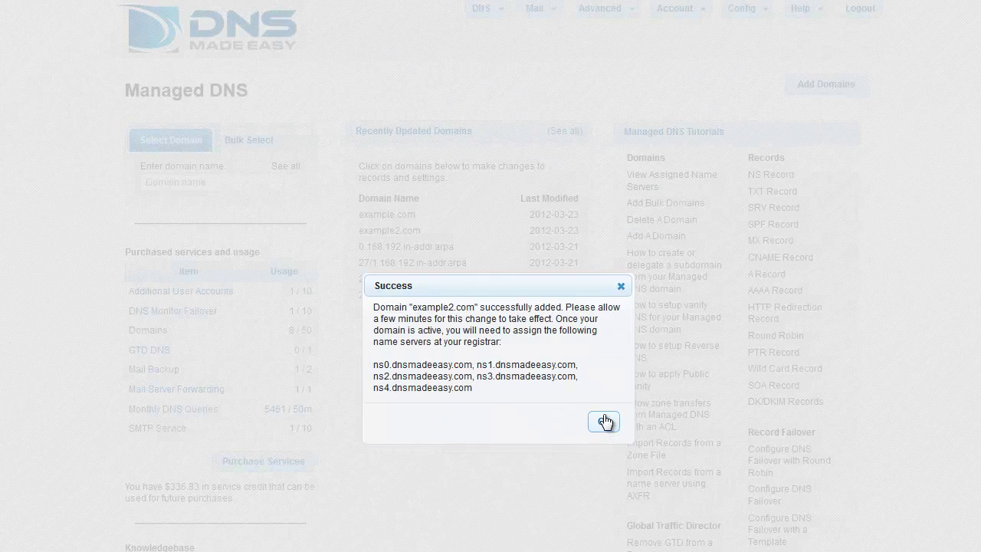
pyautogui.click(603, 422)
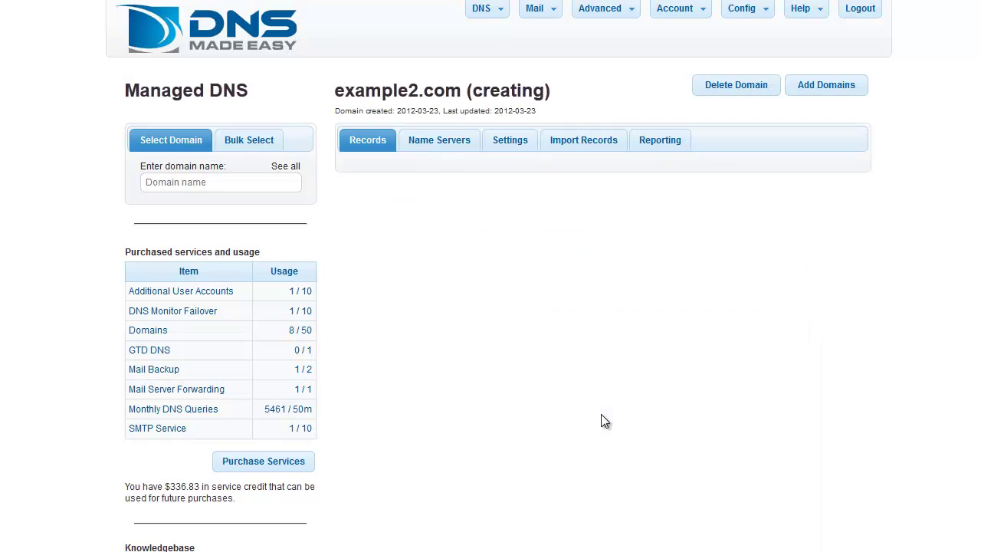